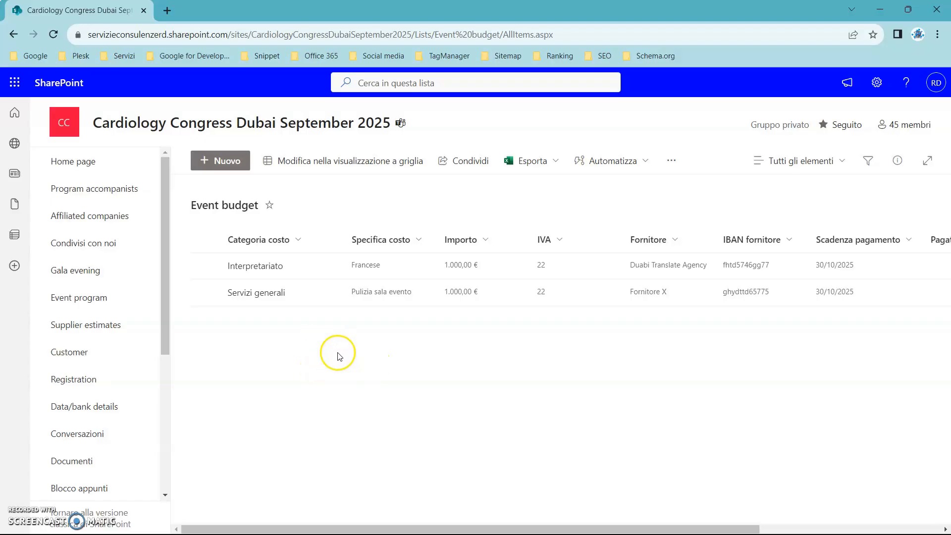
Step: Create a new Event budget item with category Pulizie, cost detail Sala evento and amount 1000,00
{"action": "left_click", "coordinate": [223, 162]}
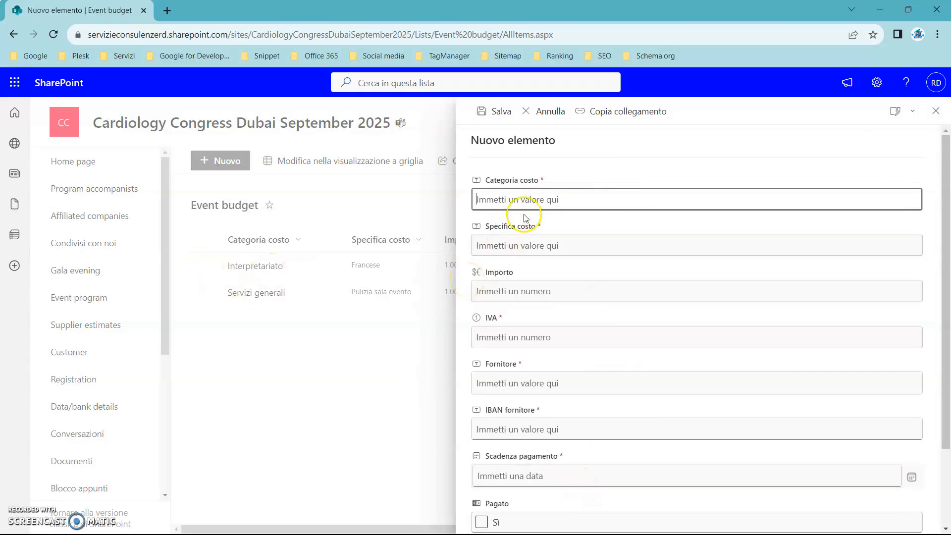
{"action": "type", "text": "p"}
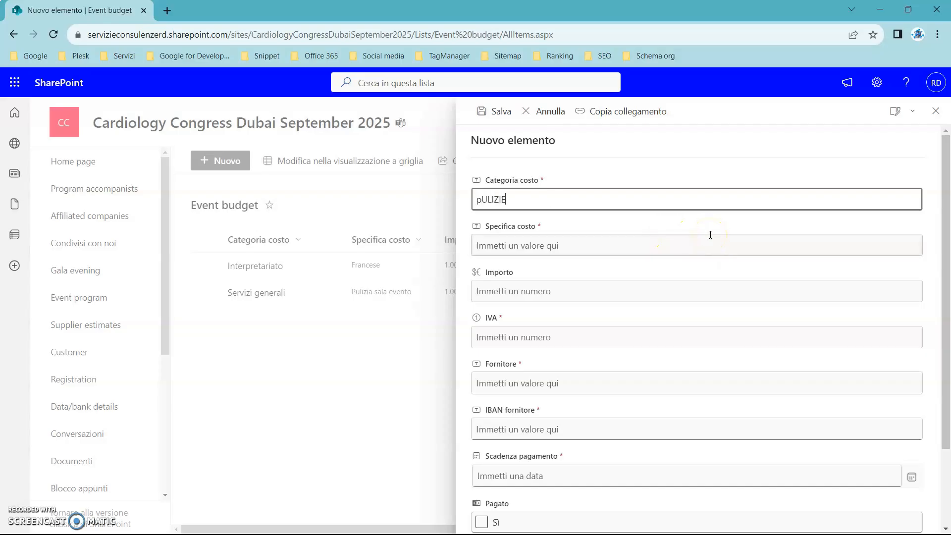
{"action": "key", "text": "BackSpace"}
{"action": "type", "text": "Pulizie"}
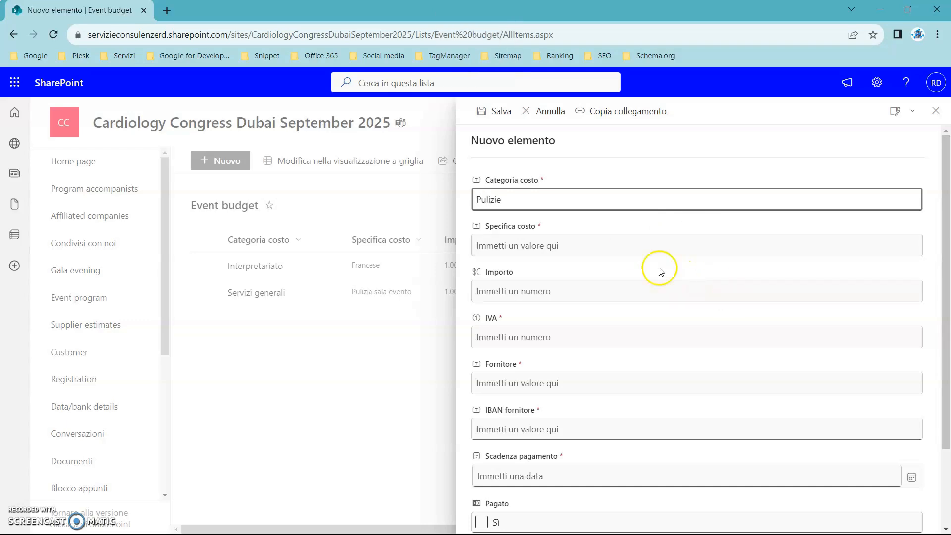
{"action": "left_click", "coordinate": [599, 247]}
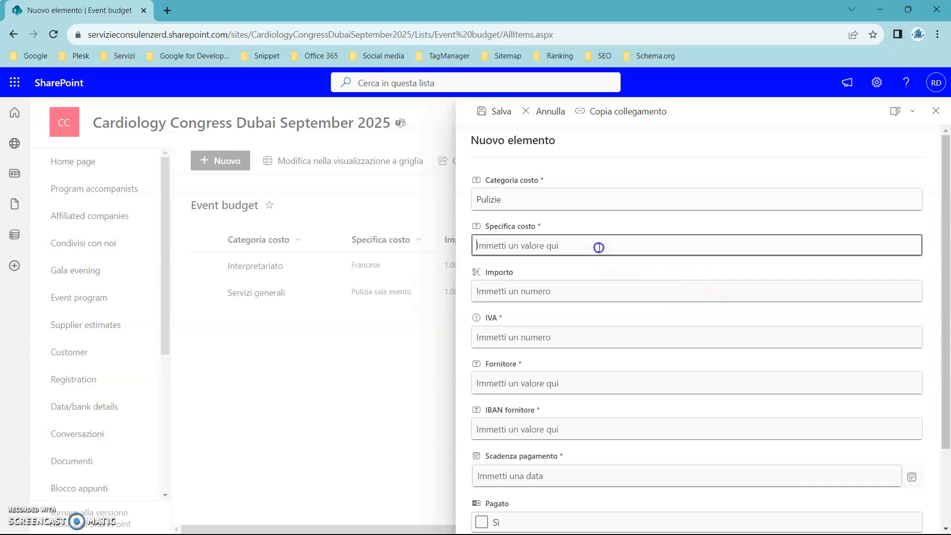
{"action": "type", "text": "Sala evento"}
{"action": "left_click", "coordinate": [533, 292]}
{"action": "type", "text": "1000,00"}
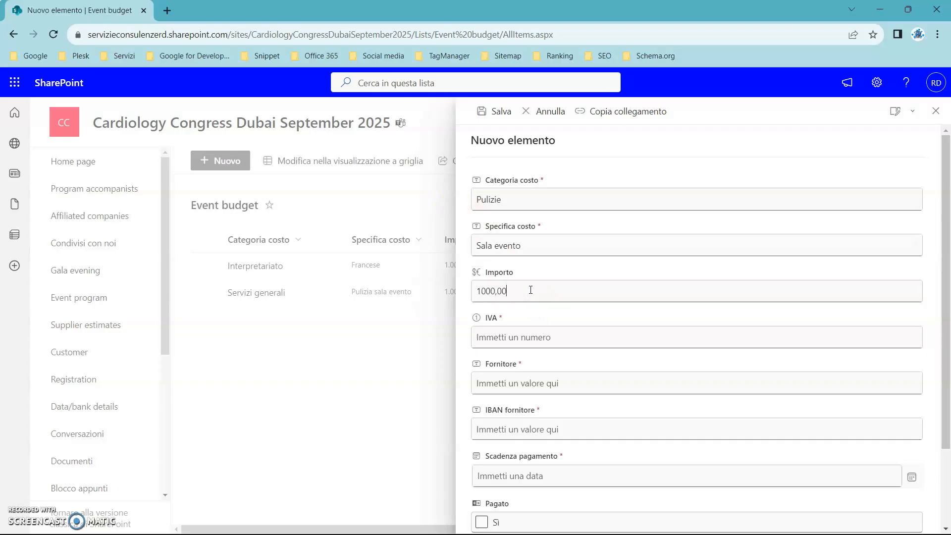
Step: Set the new item's IVA to 22, the supplier to Fornitore y, and enter the supplier's IBAN
{"action": "left_click", "coordinate": [534, 335]}
{"action": "type", "text": "22"}
{"action": "left_click", "coordinate": [543, 386]}
{"action": "type", "text": "Fornitore y"}
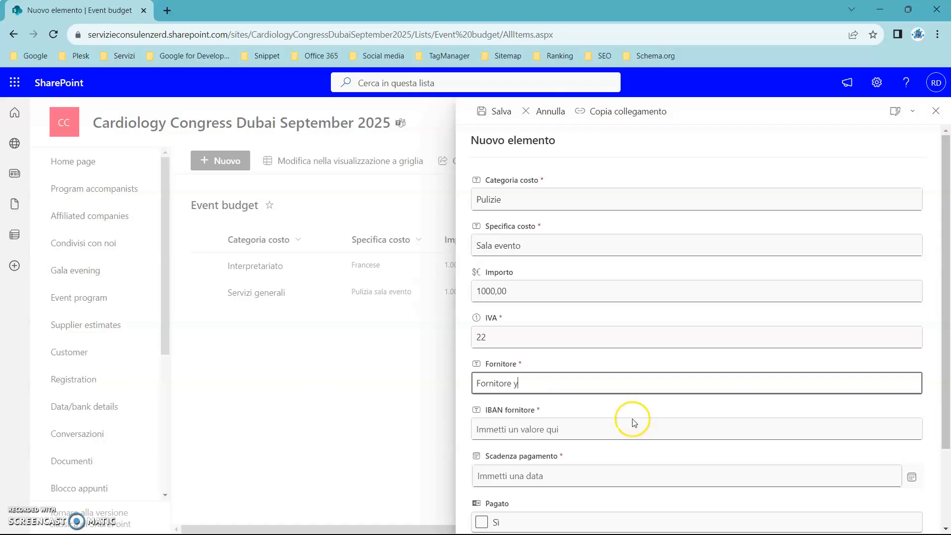
{"action": "left_click", "coordinate": [634, 423]}
{"action": "key", "text": "Caps_Lock"}
{"action": "type", "text": "ITJDHDHYEYHE"}
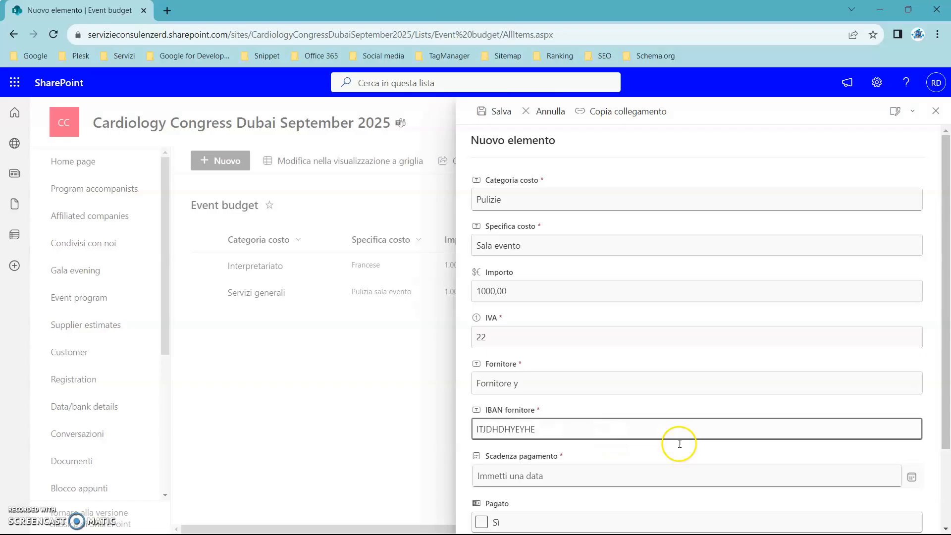
Step: Set the payment due date to 30/10/2025, leave Pagato unchecked, and save the new item
{"action": "left_click", "coordinate": [593, 471]}
{"action": "type", "text": "30/10/202"}
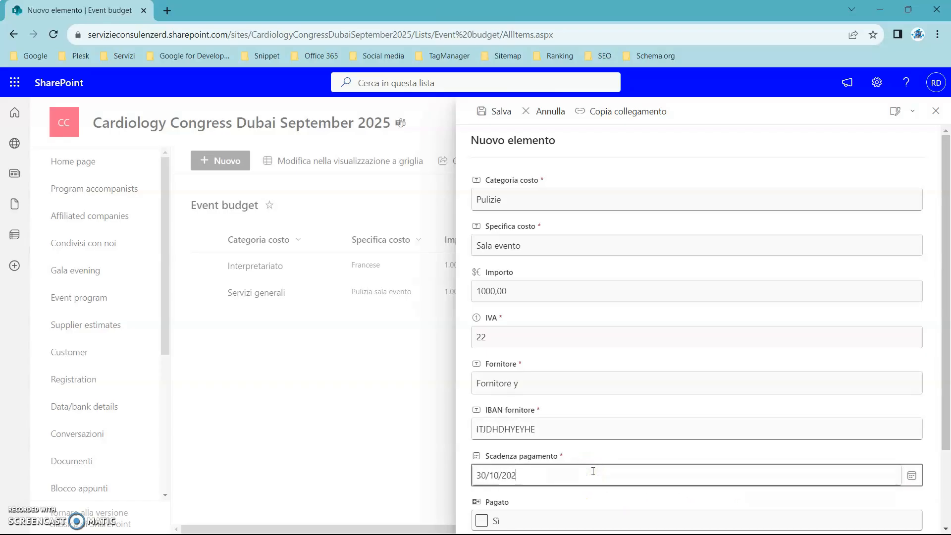
{"action": "type", "text": "5"}
{"action": "left_click", "coordinate": [593, 471]}
{"action": "scroll", "coordinate": [550, 462], "scroll_direction": "down", "scroll_amount": 2}
{"action": "left_click", "coordinate": [483, 428]}
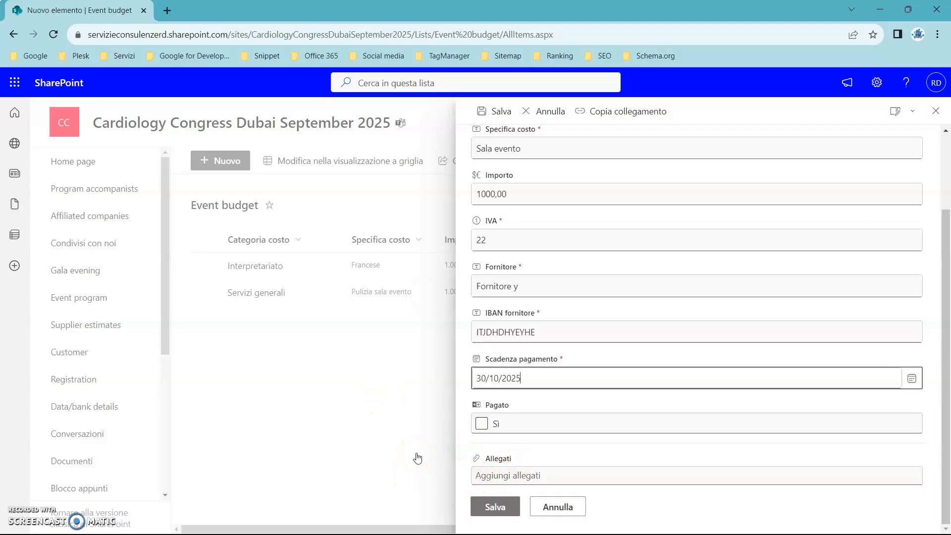
{"action": "left_click", "coordinate": [408, 453]}
{"action": "left_click", "coordinate": [422, 446]}
{"action": "left_click", "coordinate": [494, 508]}
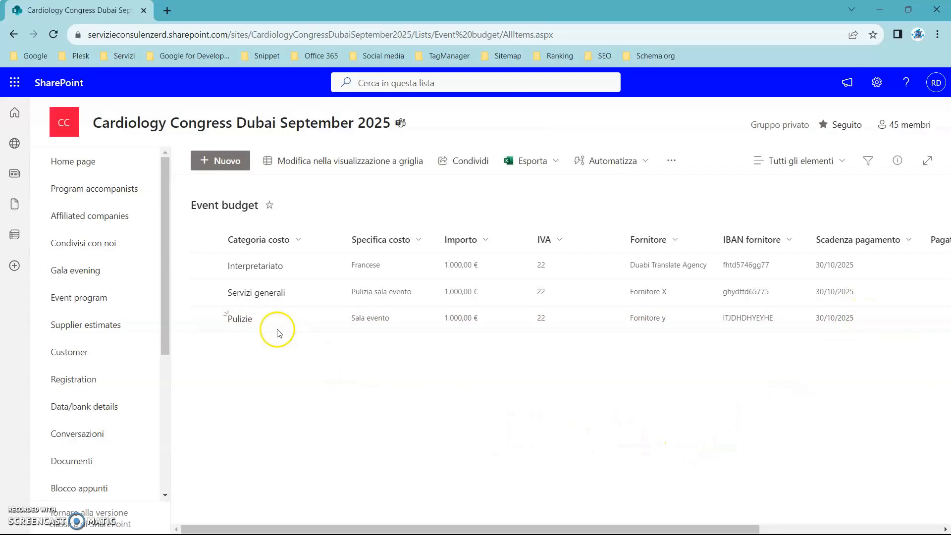
Step: Open the Interpretariato budget item for editing
{"action": "left_click", "coordinate": [205, 267]}
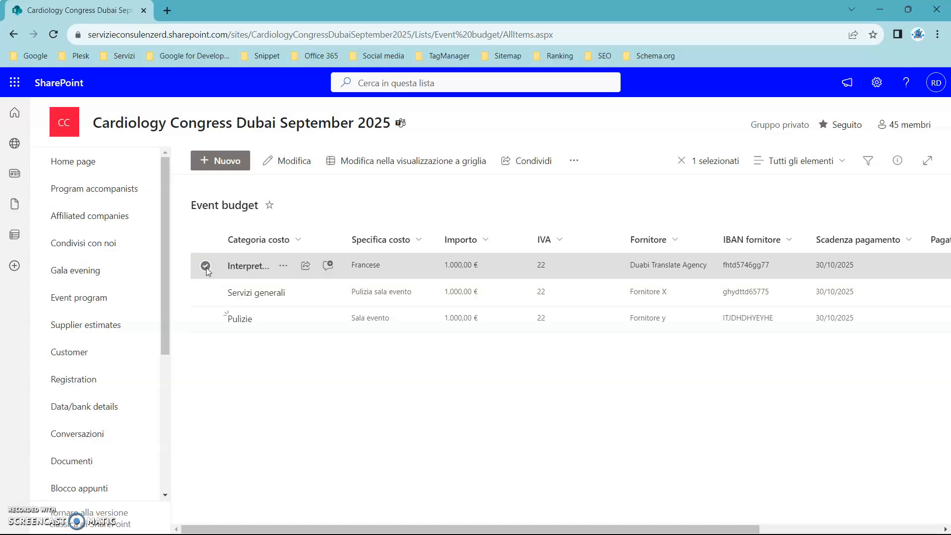
{"action": "left_click", "coordinate": [294, 165]}
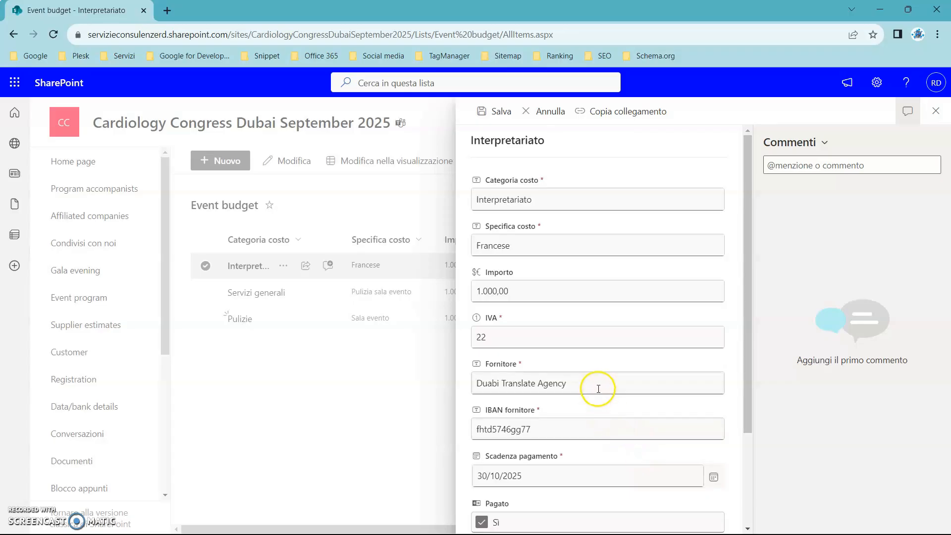
Step: Try mentioning a colleague in a comment on the Interpretariato item, and clear the draft
{"action": "left_click", "coordinate": [861, 162]}
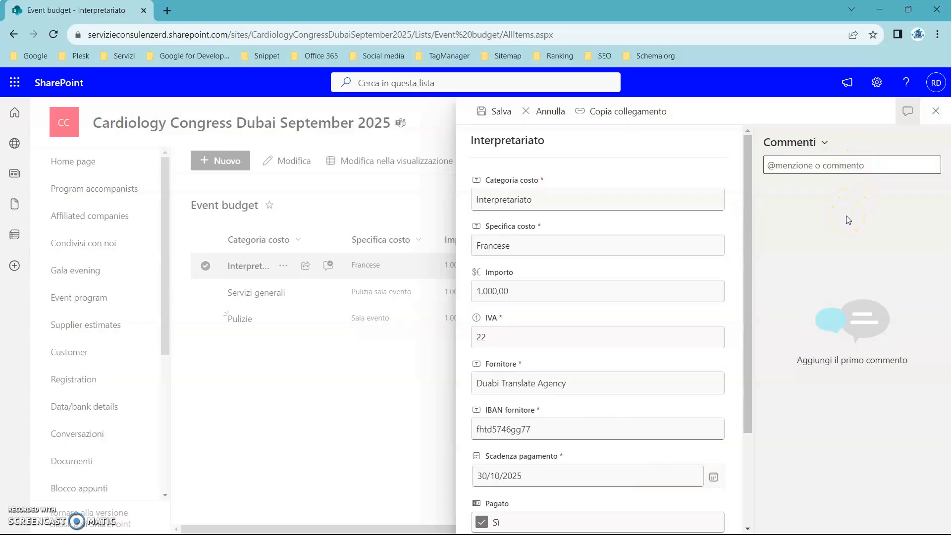
{"action": "left_click", "coordinate": [821, 168]}
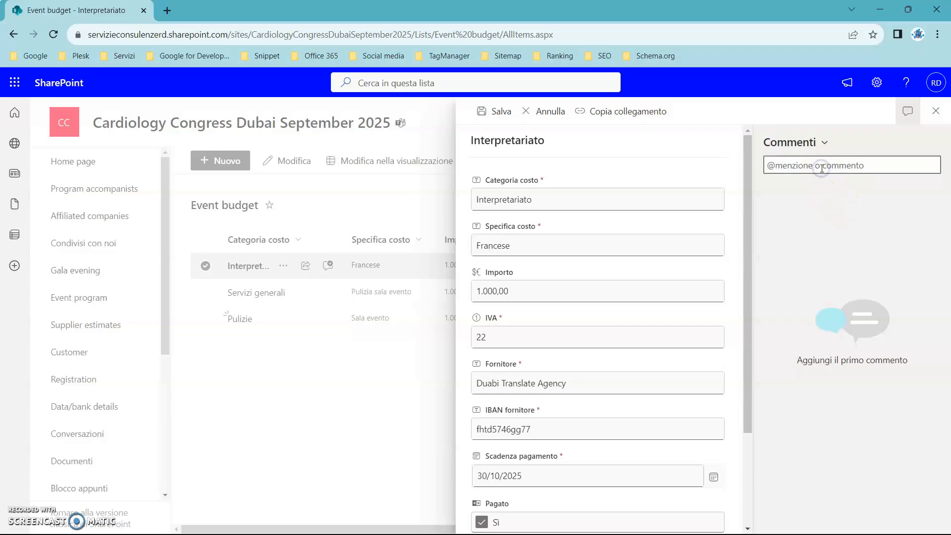
{"action": "type", "text": "@"}
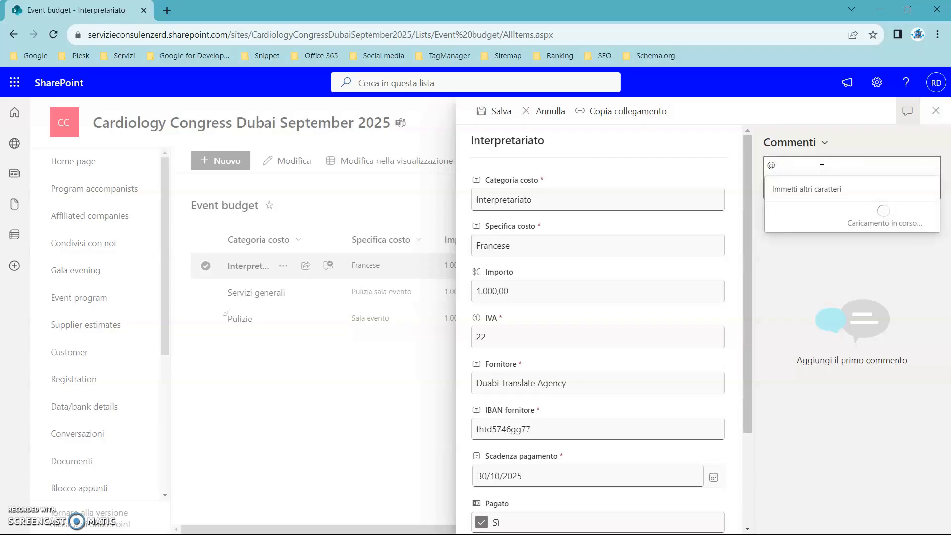
{"action": "type", "text": "WILL"}
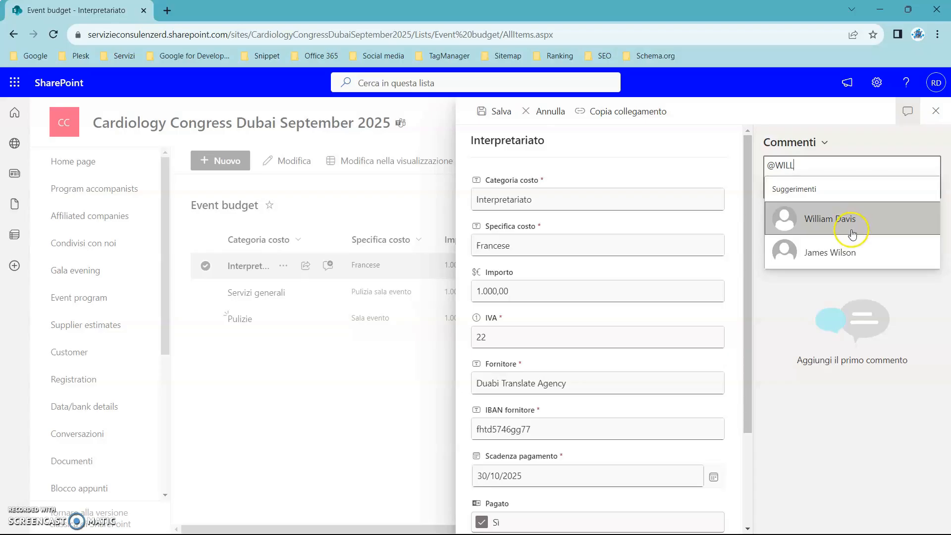
{"action": "left_click", "coordinate": [803, 297]}
{"action": "left_click_drag", "start_coordinate": [802, 173], "coordinate": [750, 166]}
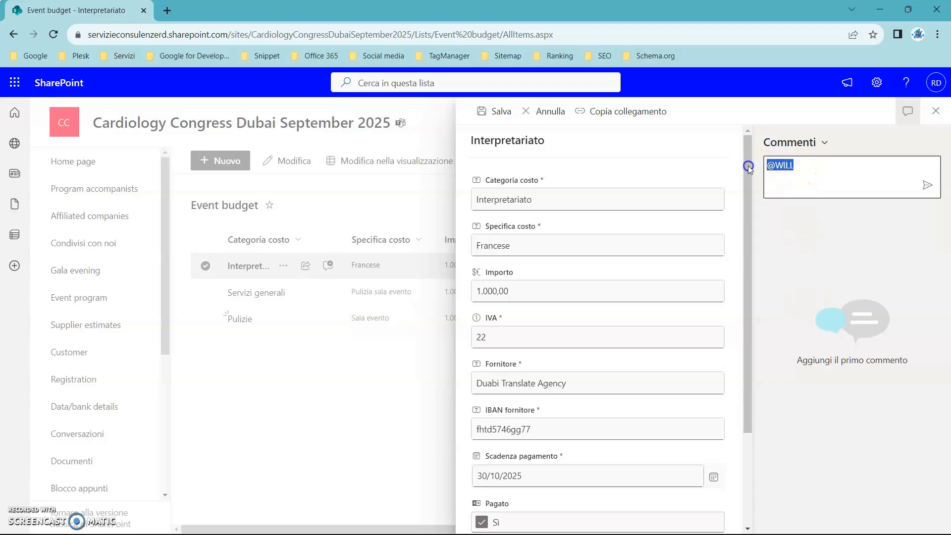
{"action": "key", "text": "BackSpace"}
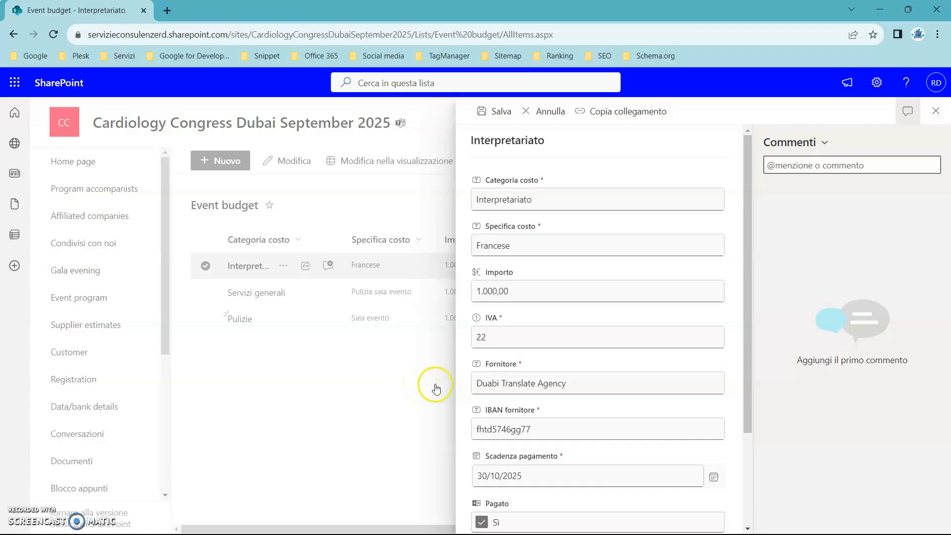
Step: Set the Interpretariato item's Importo to 1.500,00, save it, and clear the row selection
{"action": "double_click", "coordinate": [488, 291]}
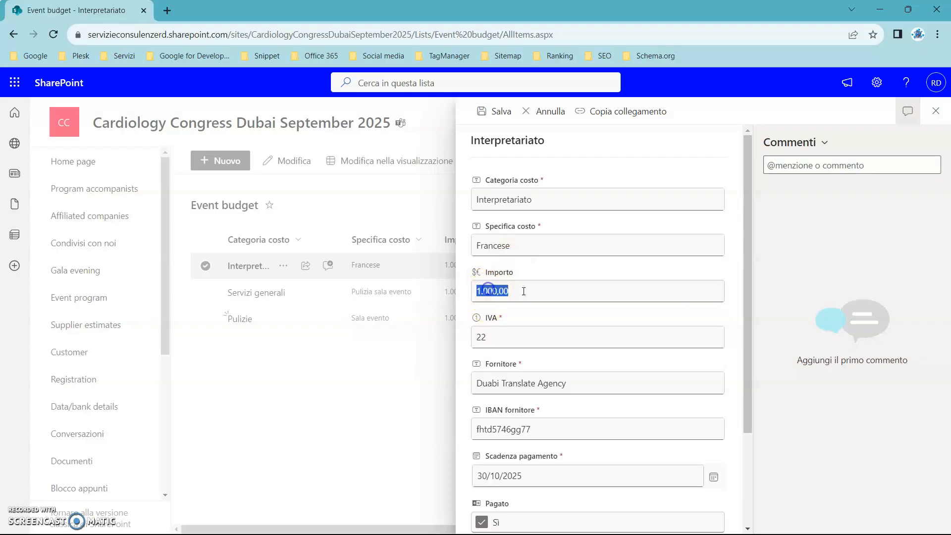
{"action": "left_click", "coordinate": [488, 289]}
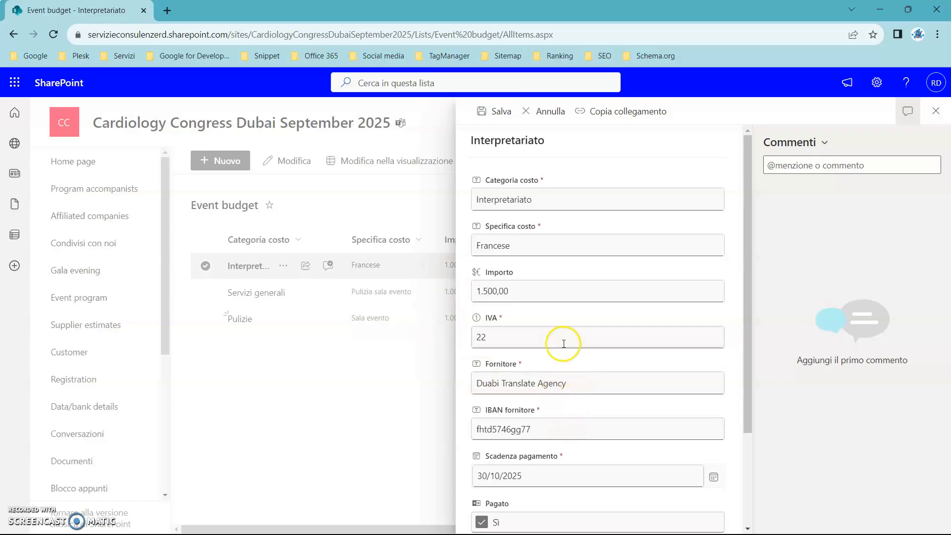
{"action": "scroll", "coordinate": [556, 329], "scroll_direction": "down", "scroll_amount": 3}
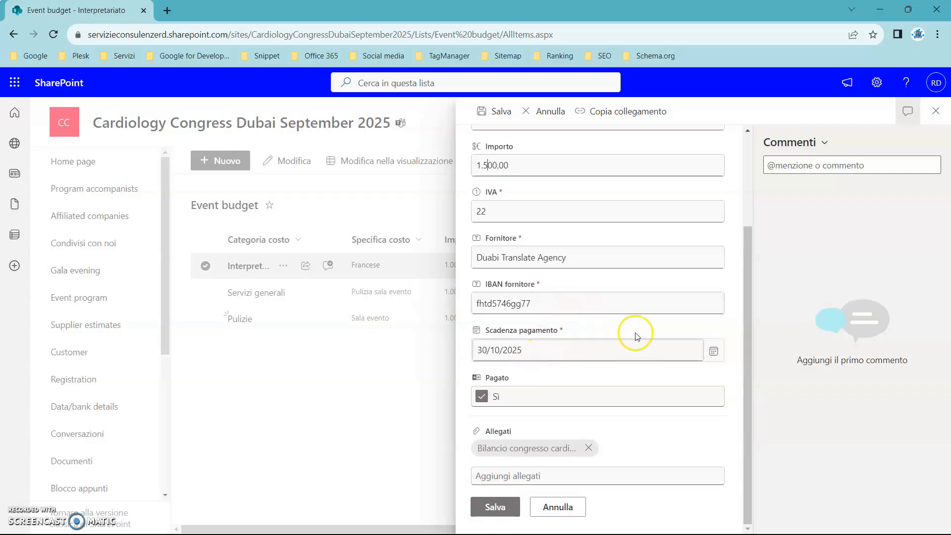
{"action": "left_click", "coordinate": [496, 506]}
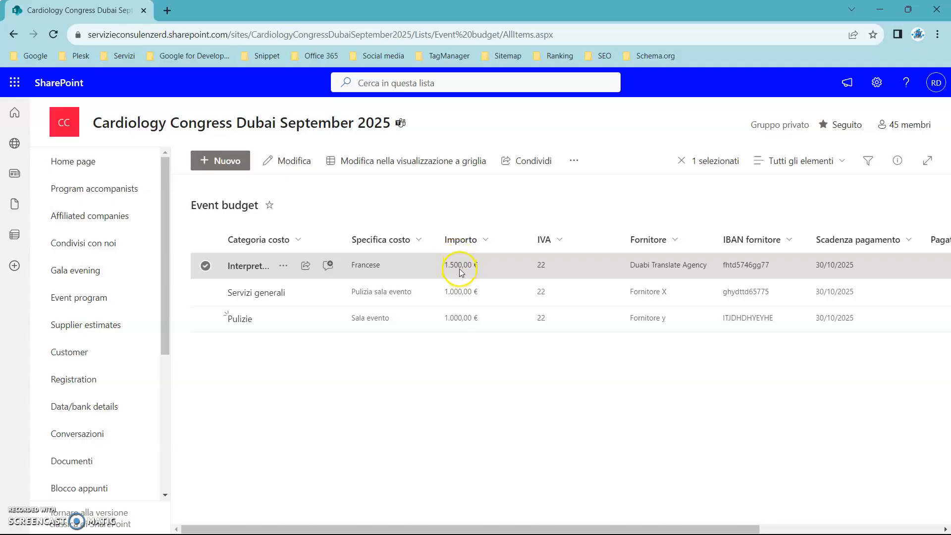
{"action": "left_click", "coordinate": [470, 425]}
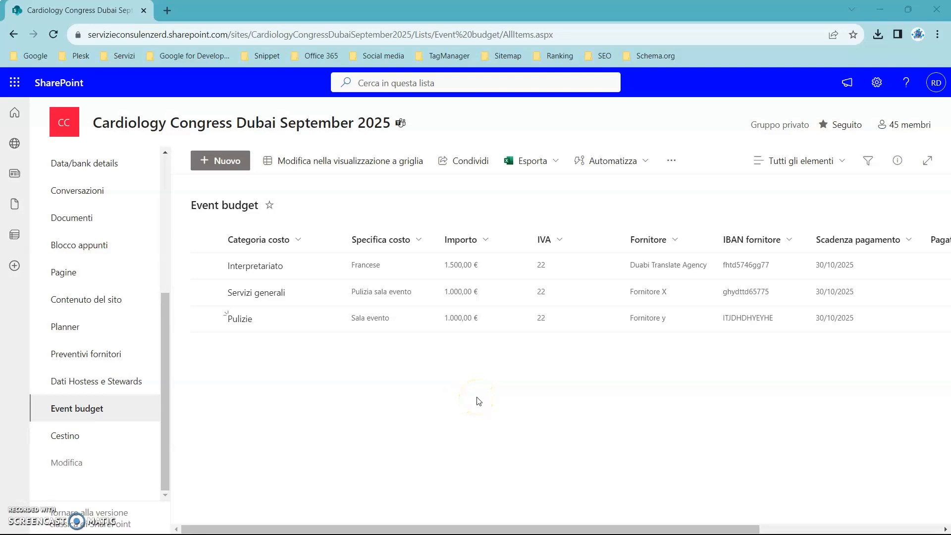
Step: Open the programma-evento.aspx page from the site's pages and put it in edit mode
{"action": "left_click", "coordinate": [74, 276]}
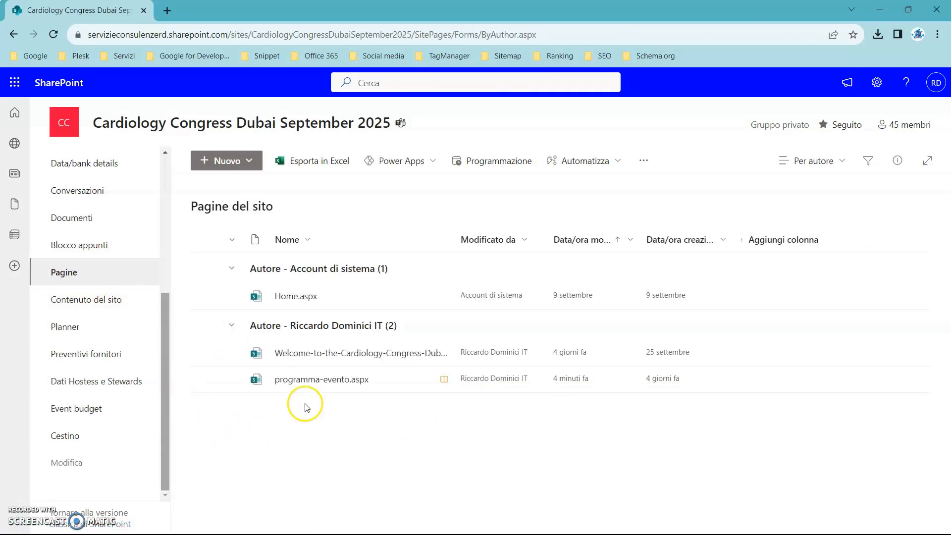
{"action": "left_click", "coordinate": [322, 380]}
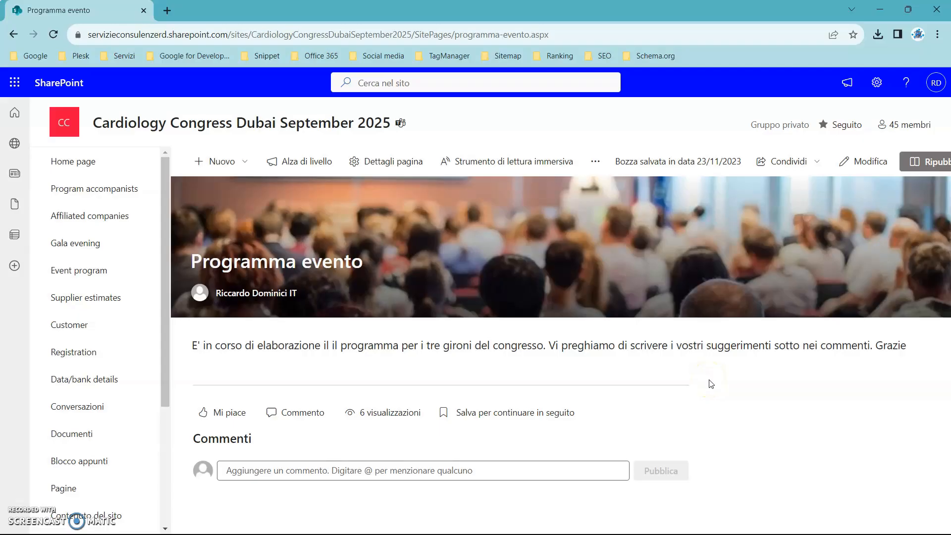
{"action": "left_click", "coordinate": [870, 161]}
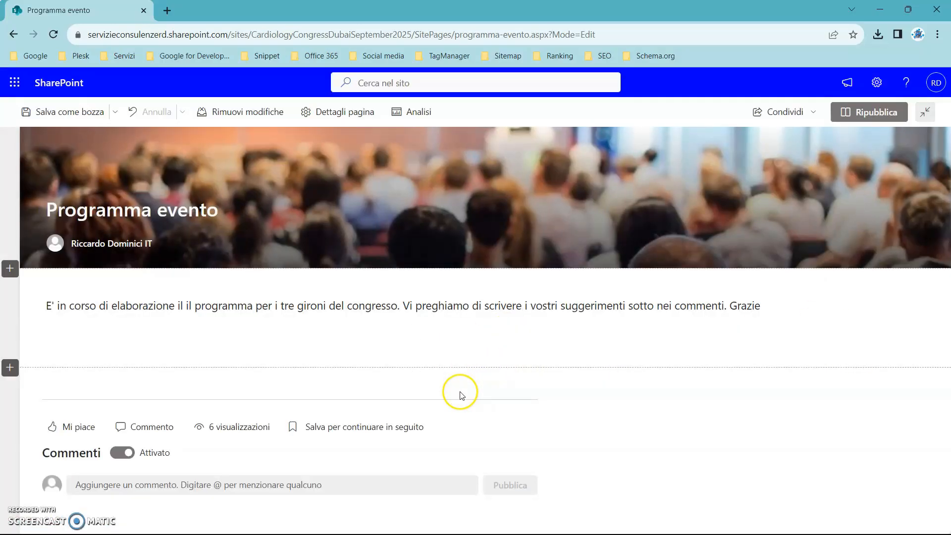
Step: Examine the web parts that can be added below the Programma evento page text, and close the list without adding any
{"action": "left_click", "coordinate": [411, 379]}
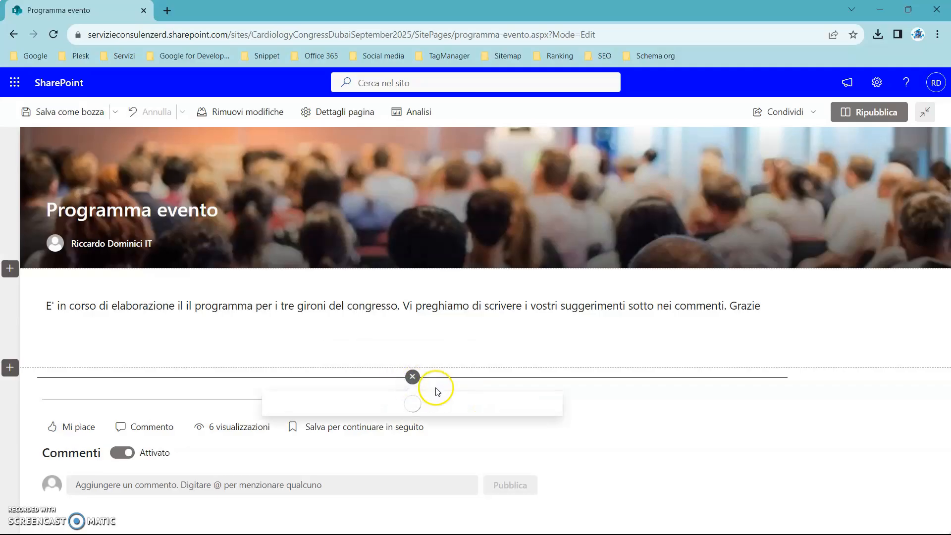
{"action": "scroll", "coordinate": [418, 335], "scroll_direction": "down", "scroll_amount": 3}
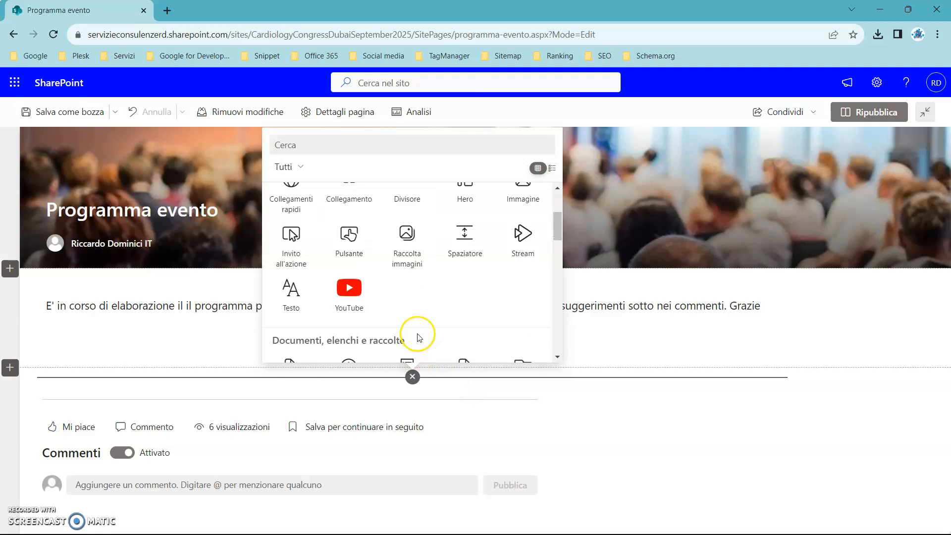
{"action": "scroll", "coordinate": [414, 336], "scroll_direction": "up", "scroll_amount": 2}
{"action": "scroll", "coordinate": [405, 329], "scroll_direction": "up", "scroll_amount": 1}
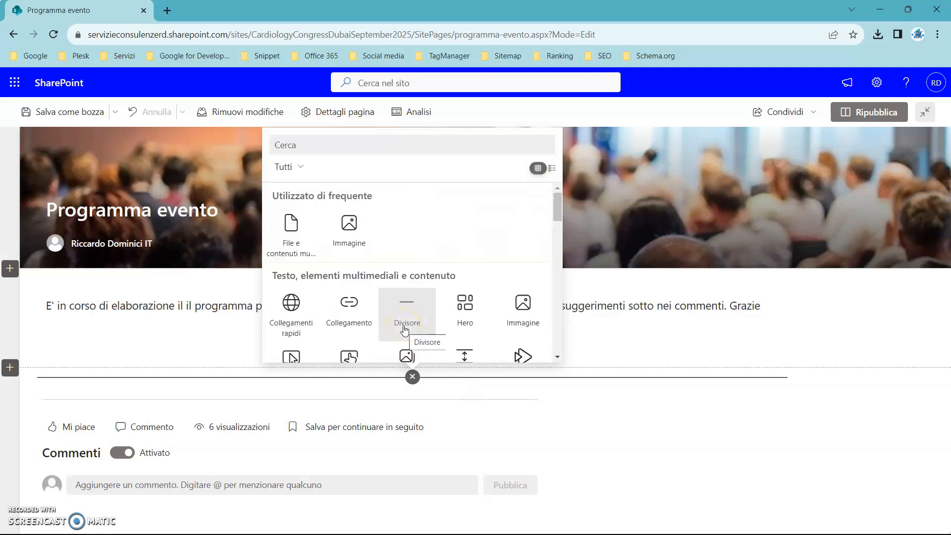
{"action": "scroll", "coordinate": [405, 329], "scroll_direction": "down", "scroll_amount": 1}
{"action": "scroll", "coordinate": [385, 340], "scroll_direction": "down", "scroll_amount": 1}
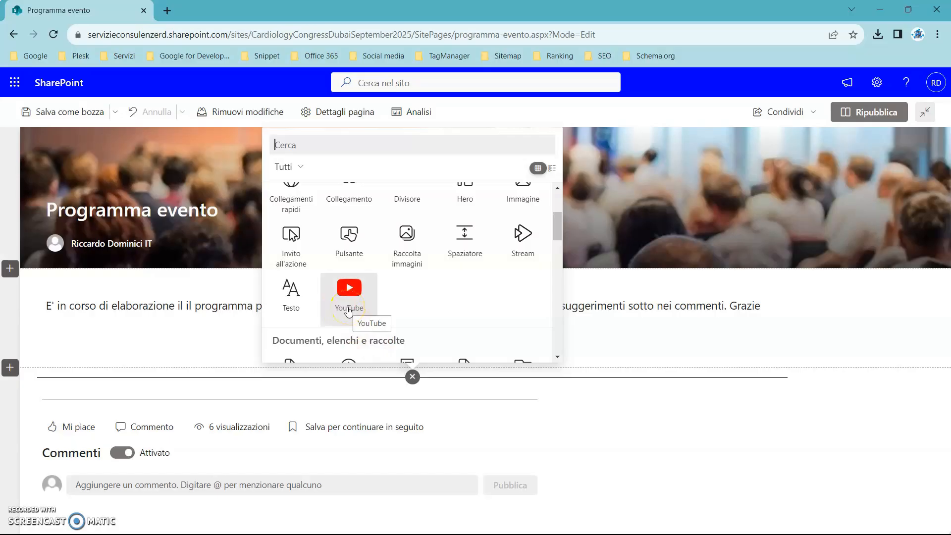
{"action": "left_click", "coordinate": [620, 400]}
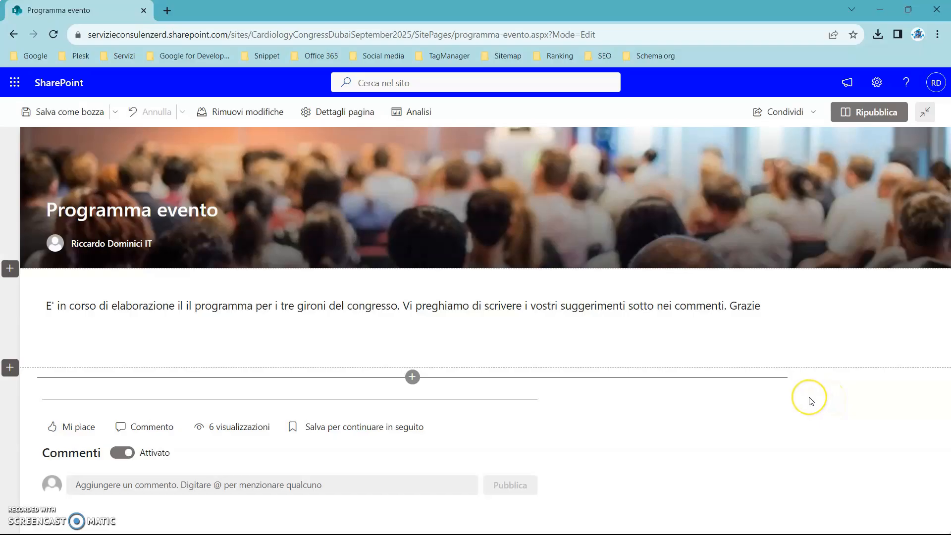
Step: Switch to the 00 - Index.pptx presentation in PowerPoint and start its slide show
{"action": "key", "text": "alt+Tab"}
{"action": "key", "text": "alt+Tab"}
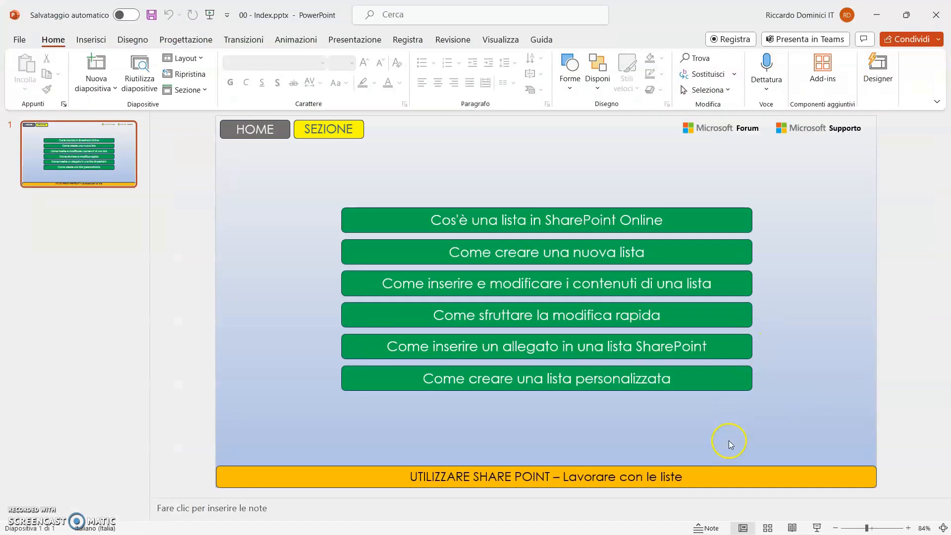
{"action": "left_click", "coordinate": [815, 527]}
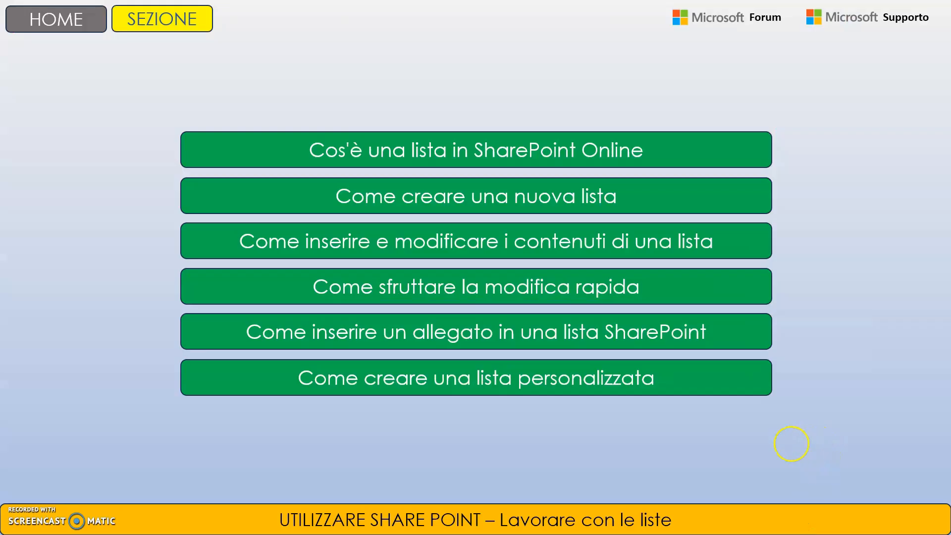